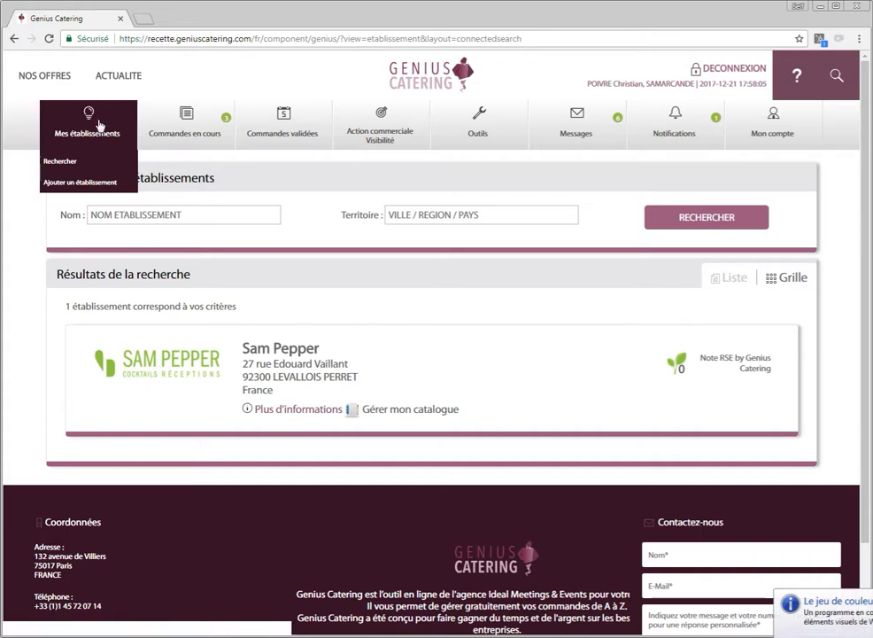
- Open the form for adding a new establishment and review its general information, location, contact details and main contact fields
click(85, 183)
scroll(292, 225, down, 3)
scroll(301, 224, down, 2)
scroll(437, 264, down, 2)
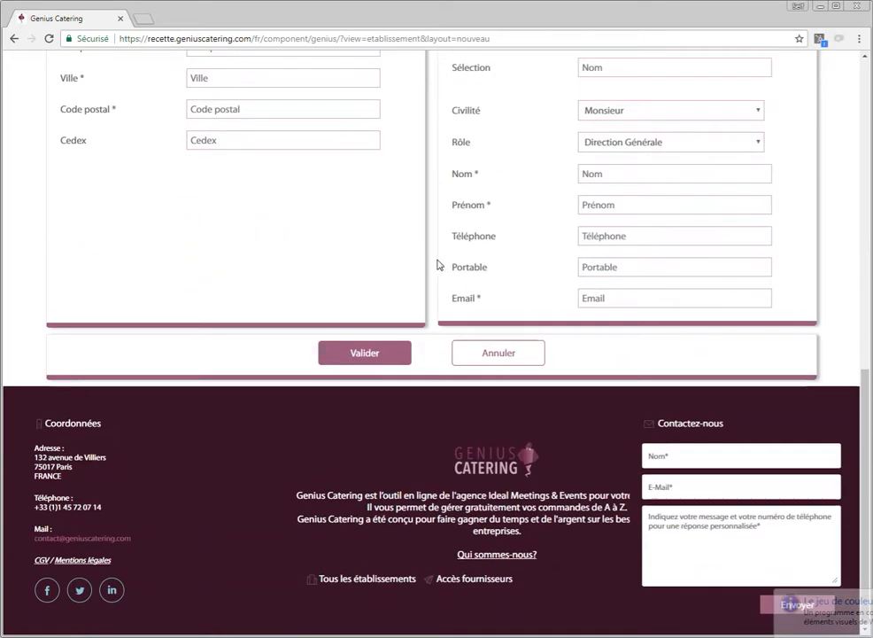
scroll(437, 264, up, 8)
scroll(382, 249, down, 3)
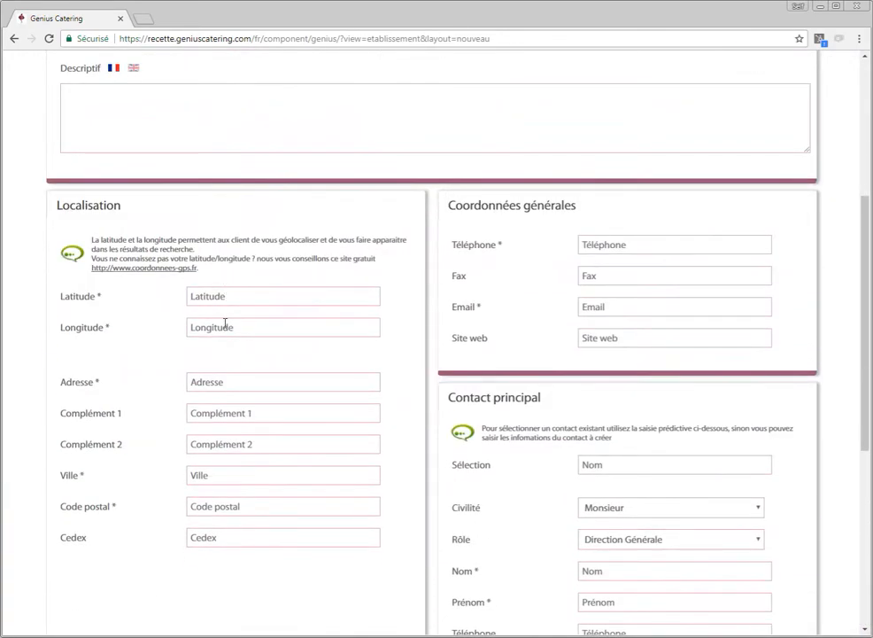
scroll(255, 162, up, 3)
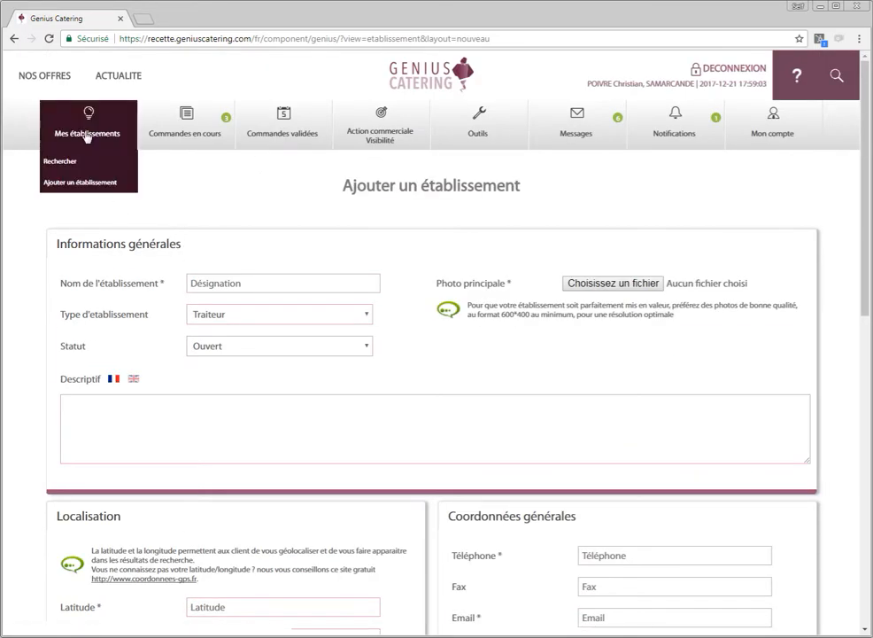
- Open the Sam Pepper establishment's management page and review its name, photo and address edit form without saving
click(96, 134)
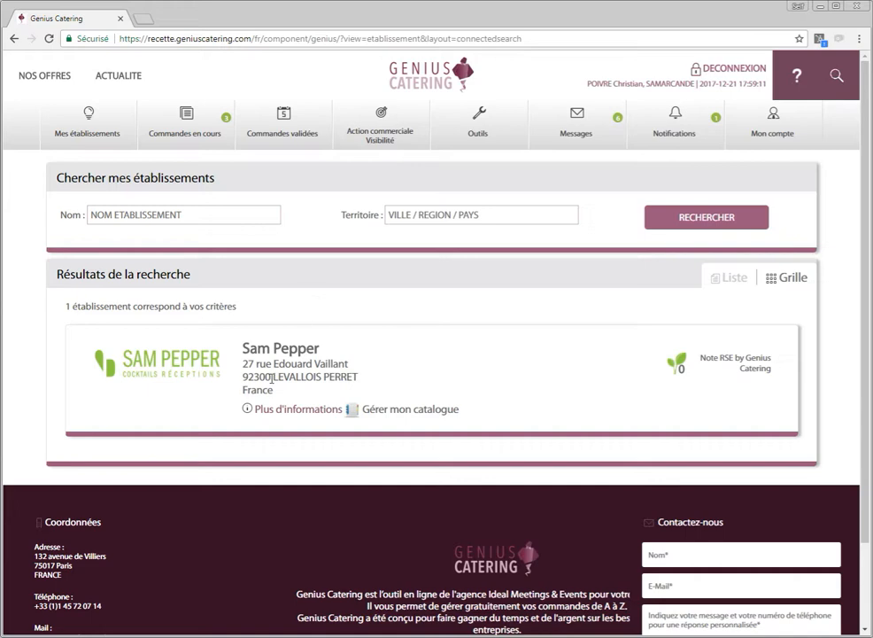
click(148, 361)
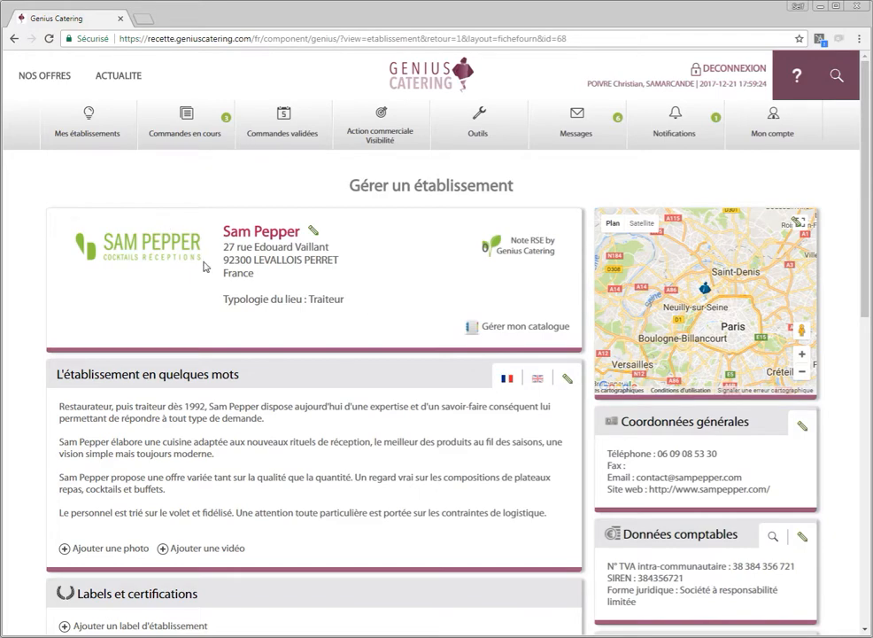
click(320, 226)
scroll(416, 248, down, 2)
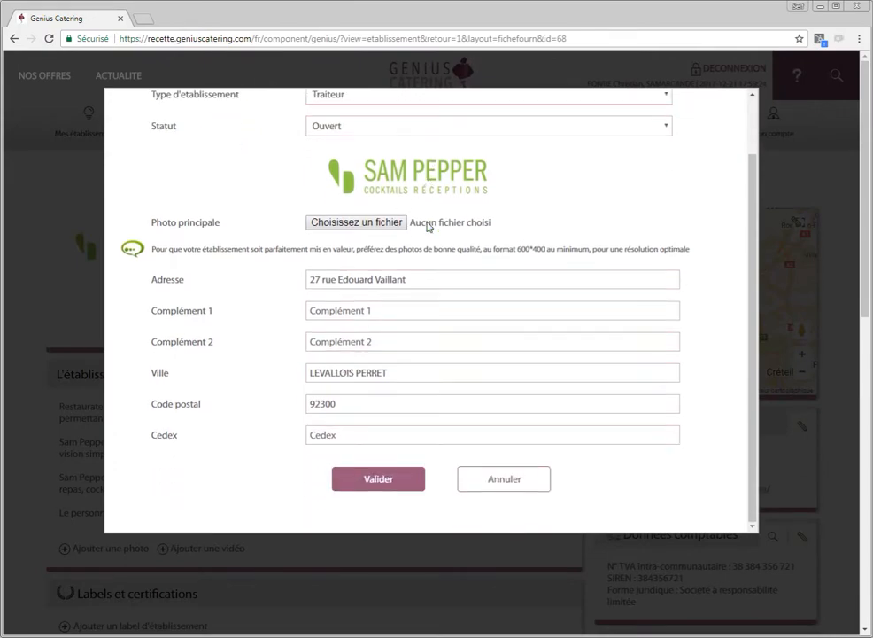
click(509, 483)
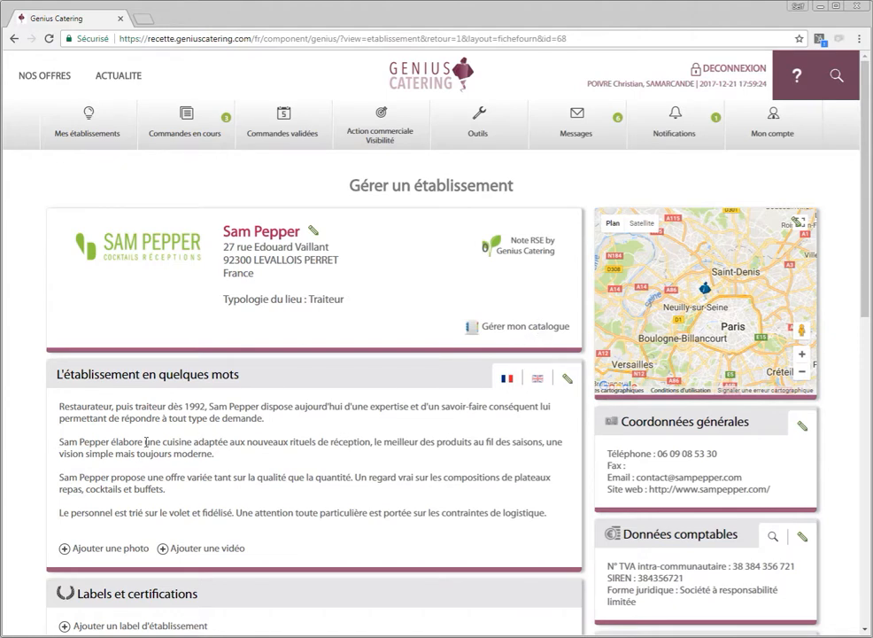
- View the establishment description in English and French, and look at its editing form without saving
click(538, 379)
click(505, 381)
click(568, 380)
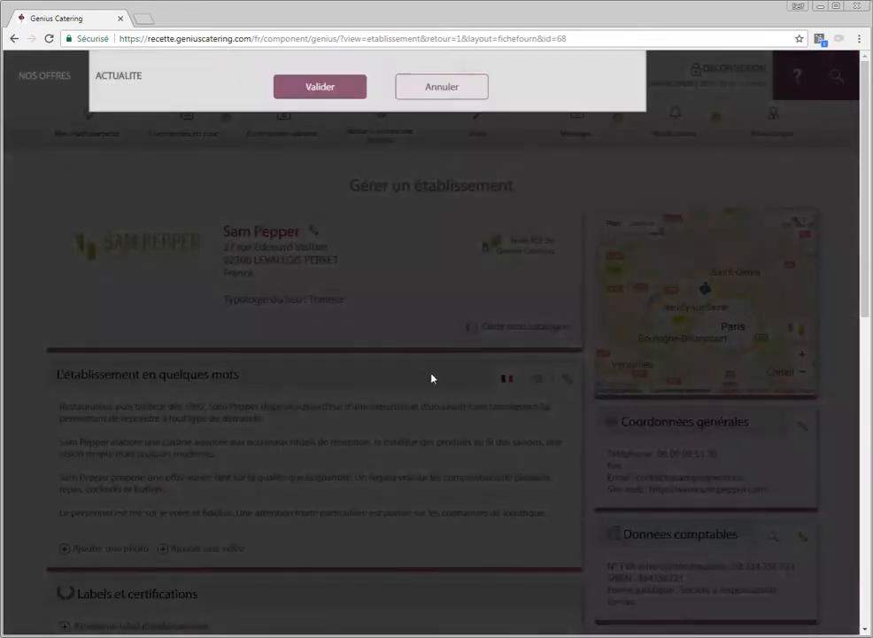
click(528, 261)
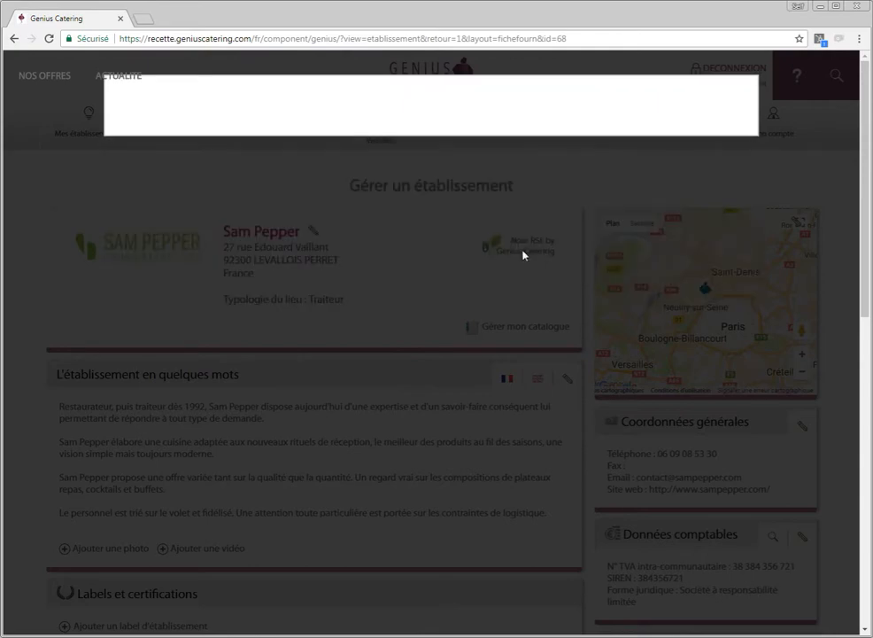
- Review the choices offered for adding an establishment label under Labels et certifications, and cancel the form
scroll(107, 410, down, 2)
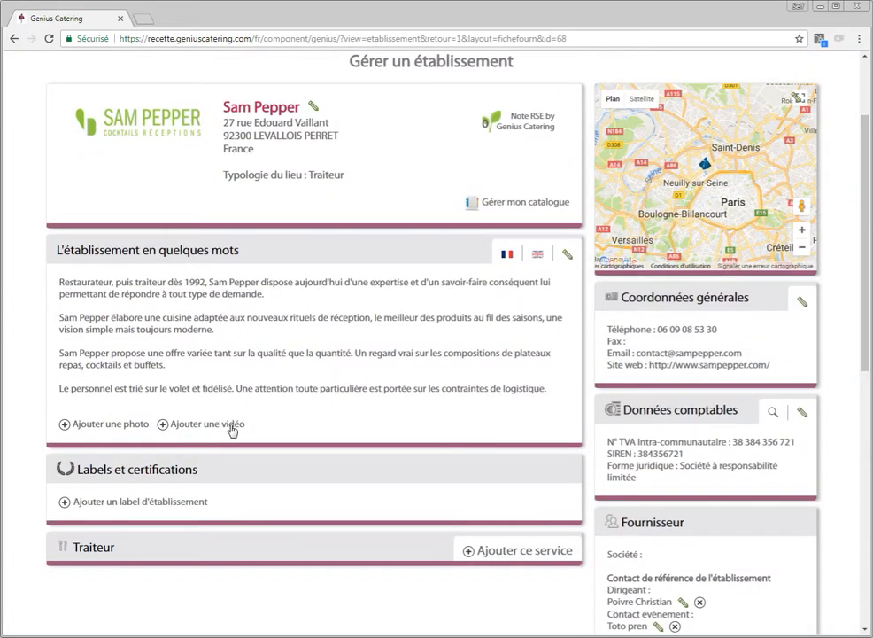
scroll(146, 380, down, 2)
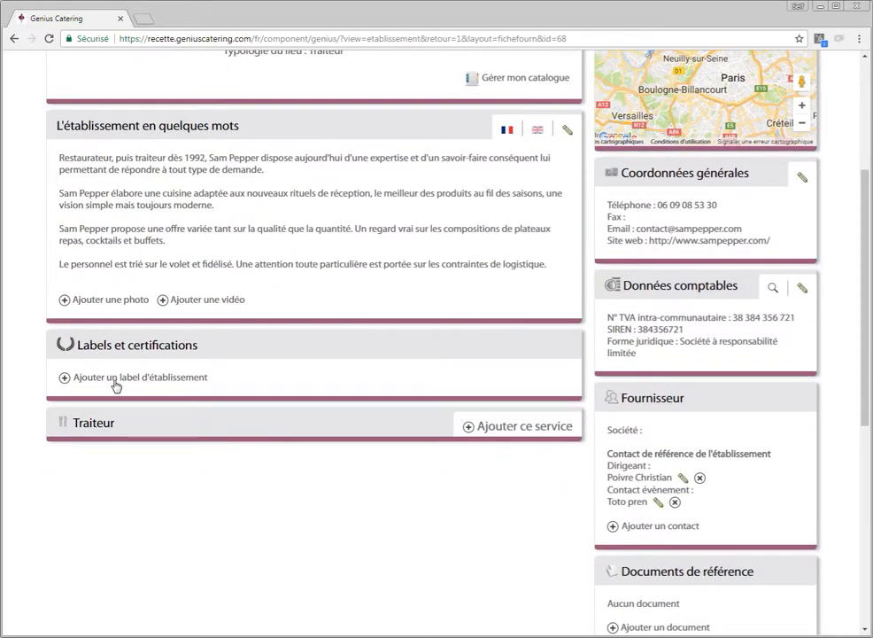
click(114, 381)
click(394, 160)
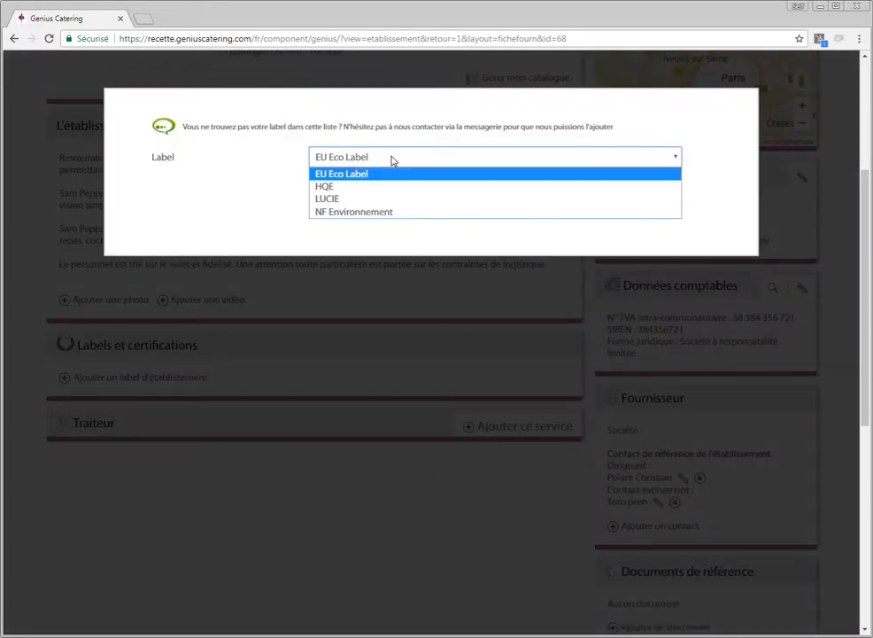
click(401, 162)
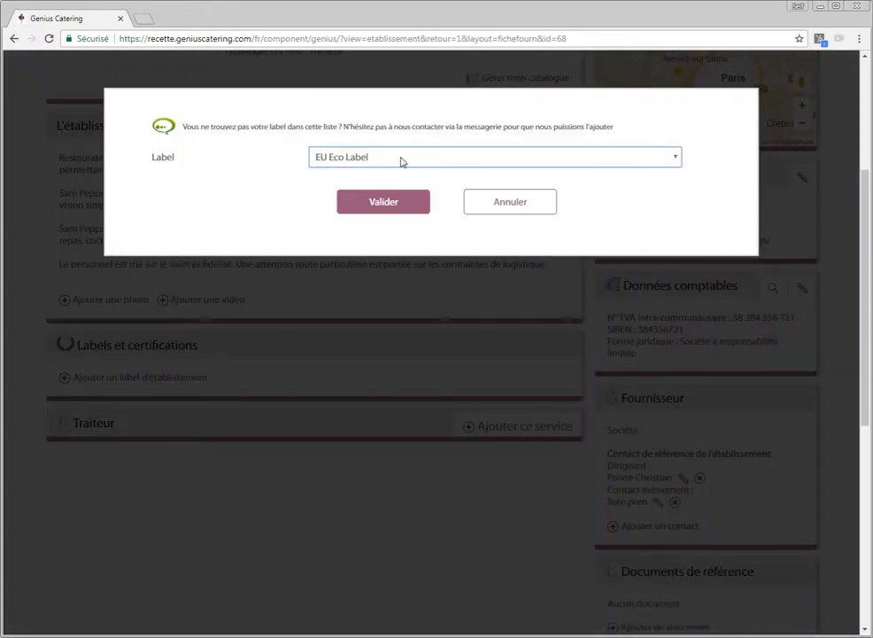
click(518, 215)
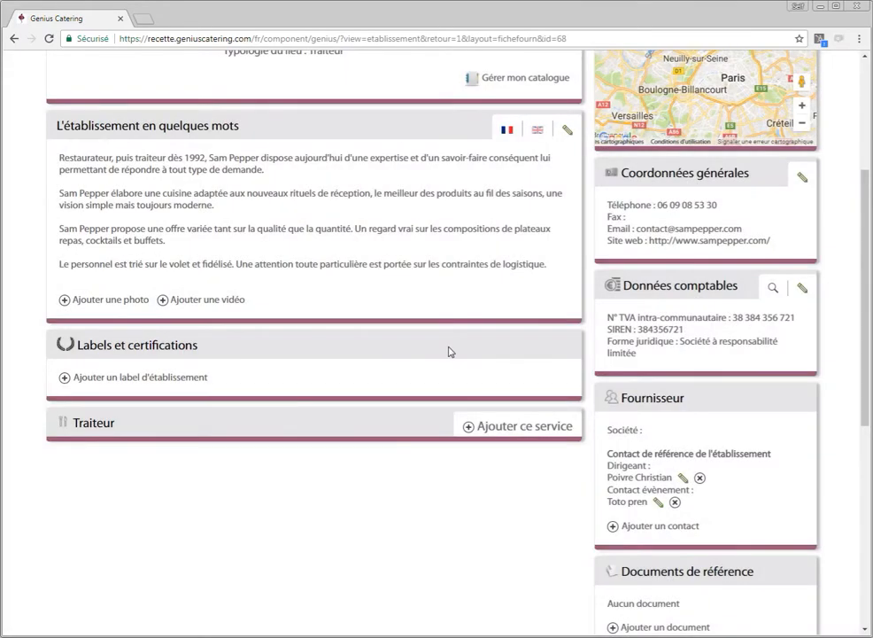
- Review the editing form of the establishment's general contact details and cancel it without saving
scroll(449, 351, up, 2)
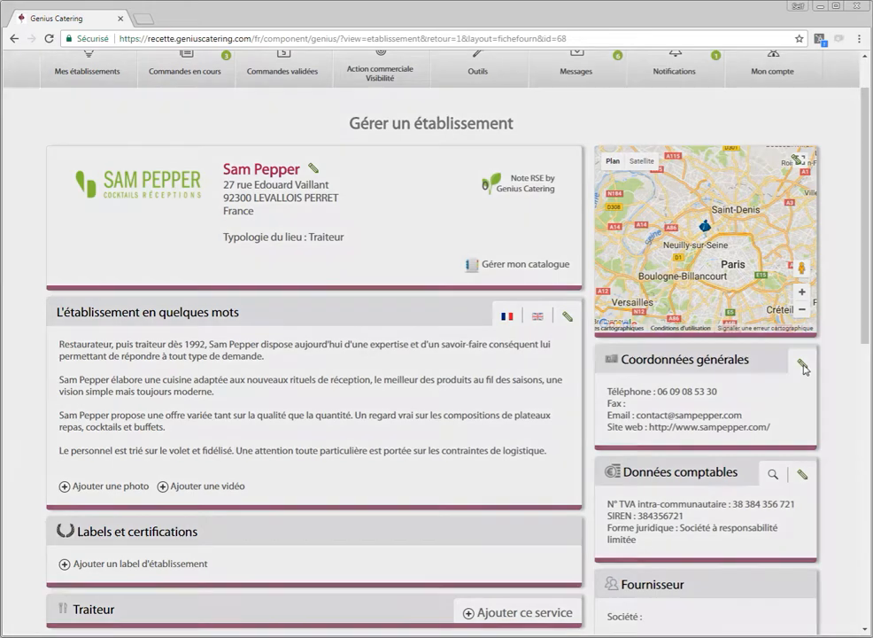
click(802, 365)
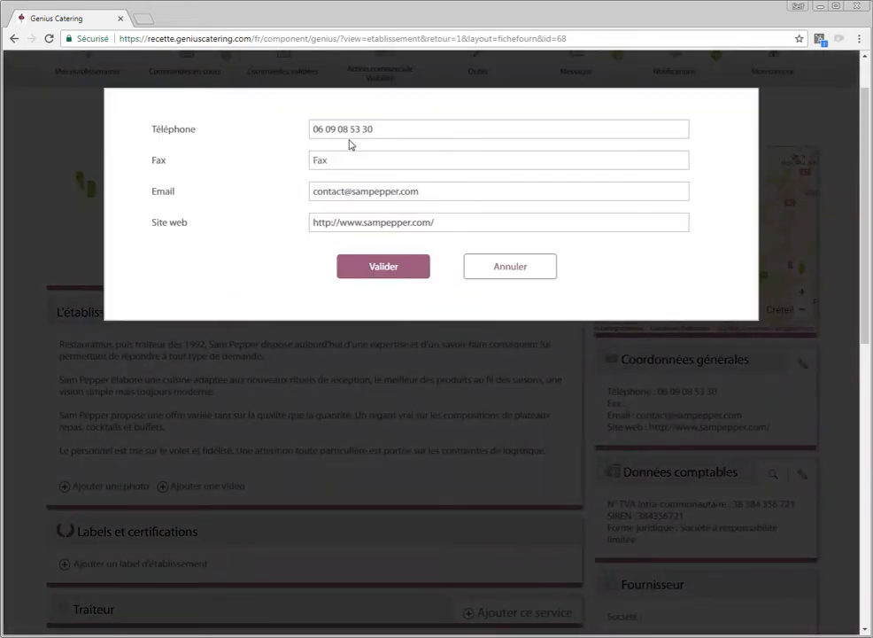
click(518, 272)
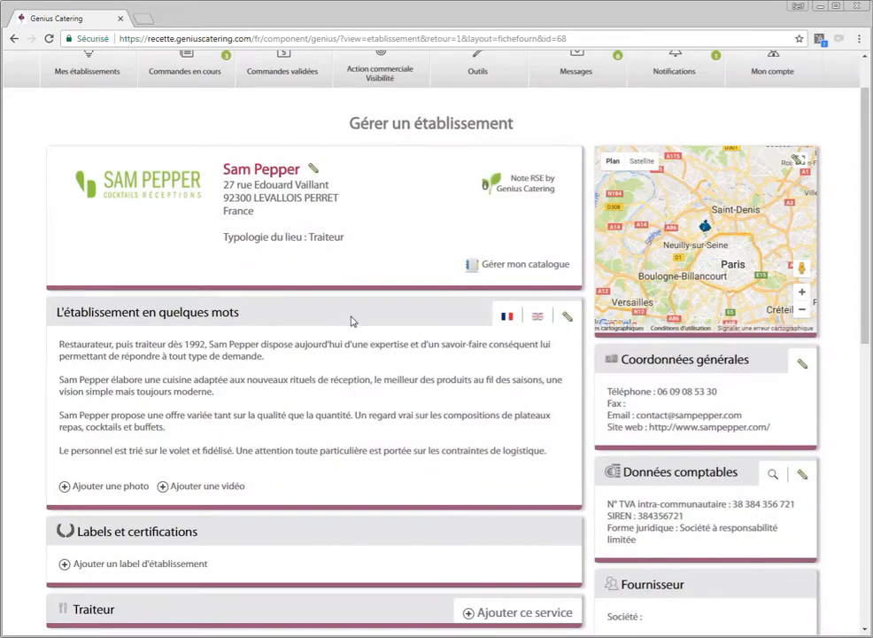
- Try prefixing the intra-community VAT number with FR in the establishment's accounting data
scroll(387, 328, down, 1)
scroll(386, 327, down, 1)
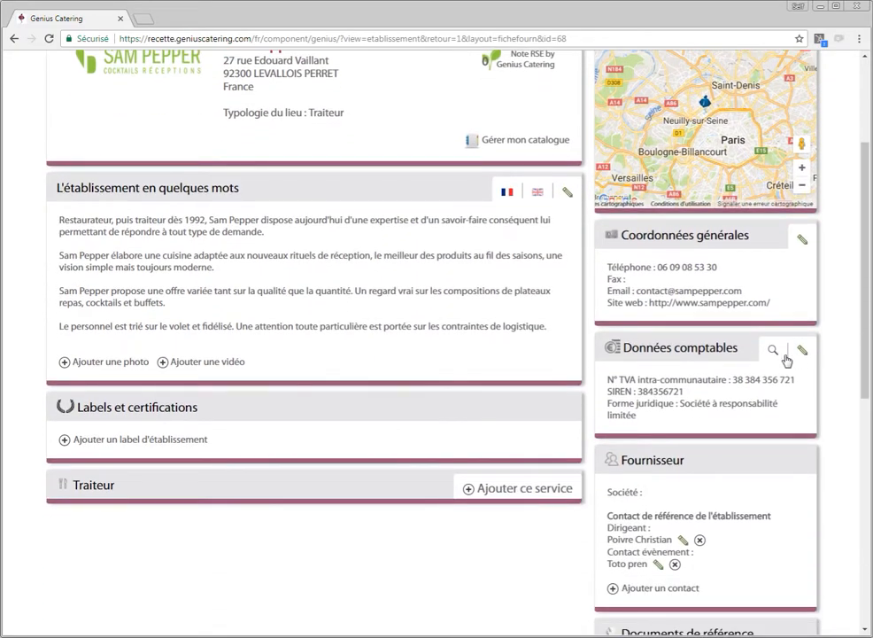
click(802, 353)
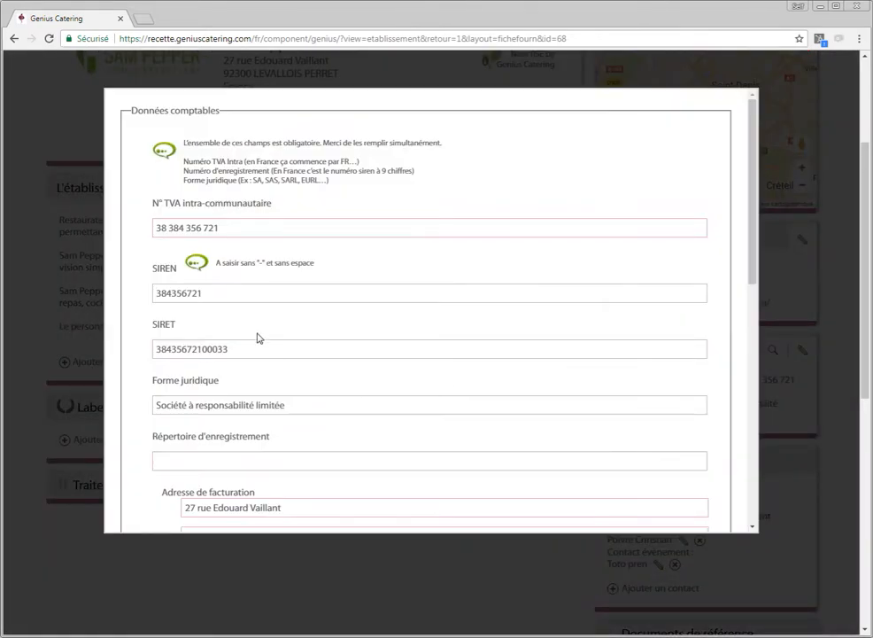
click(154, 227)
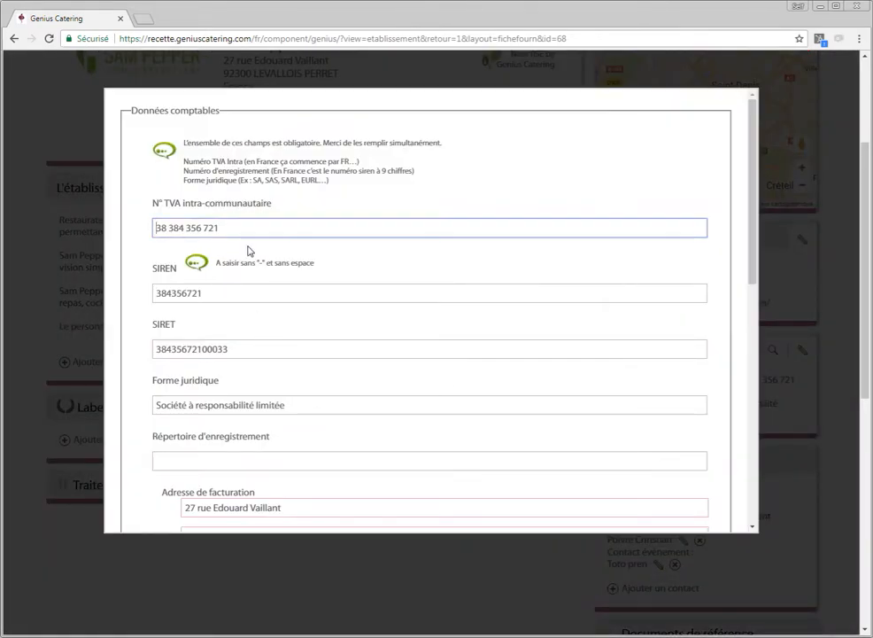
text(FR)
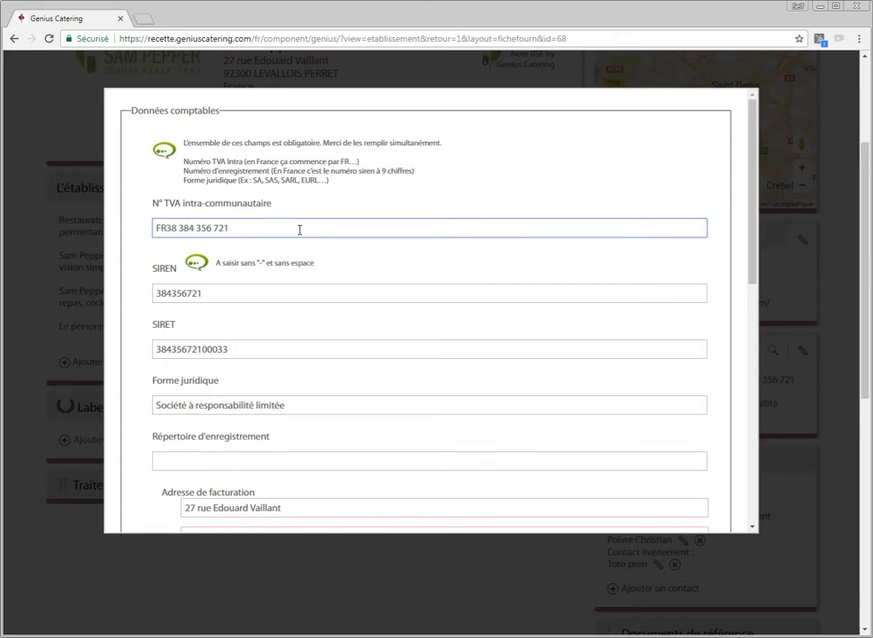
- Review the remaining accounting fields, including billing address, bank details, payment terms and system invoicing, and cancel the form
scroll(254, 247, down, 1)
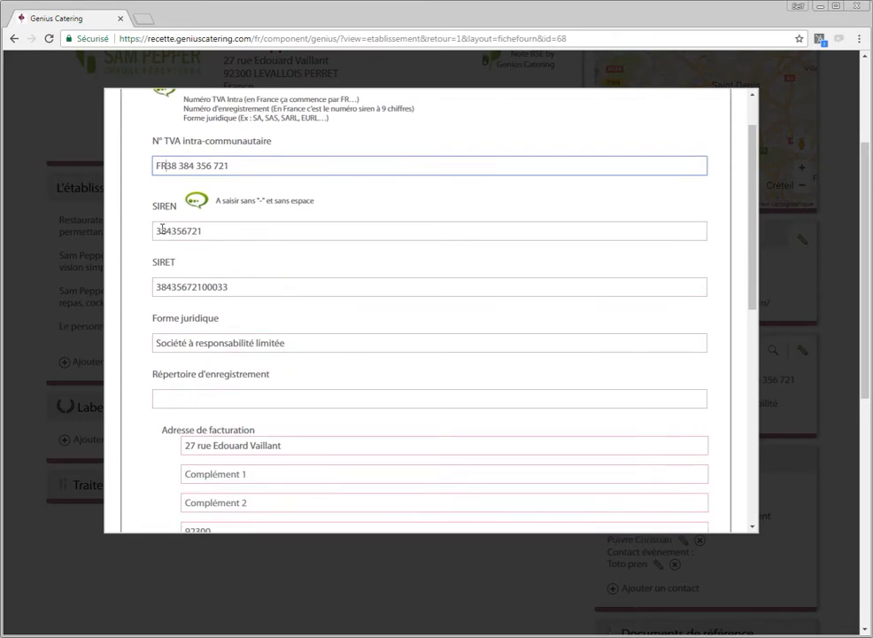
scroll(230, 281, down, 2)
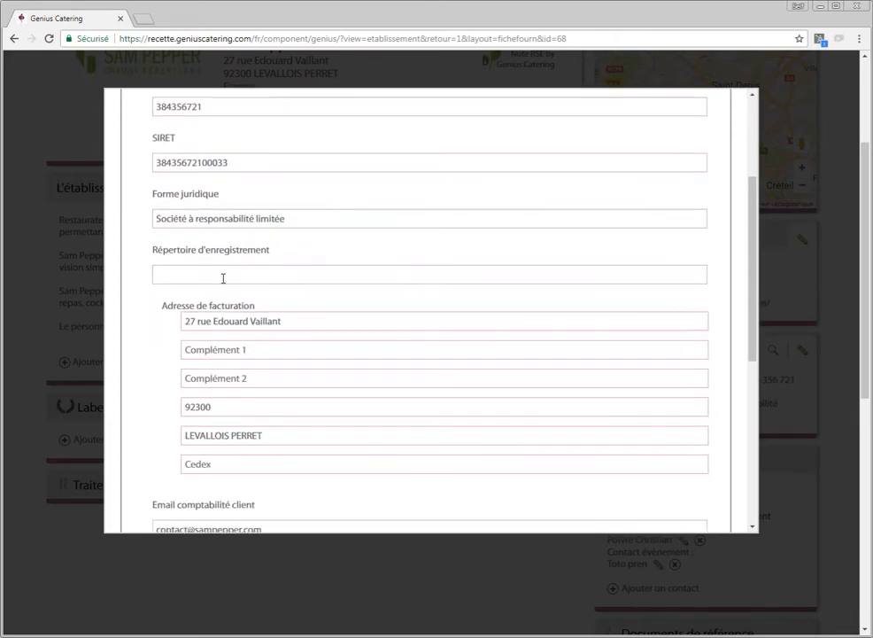
scroll(197, 210, down, 2)
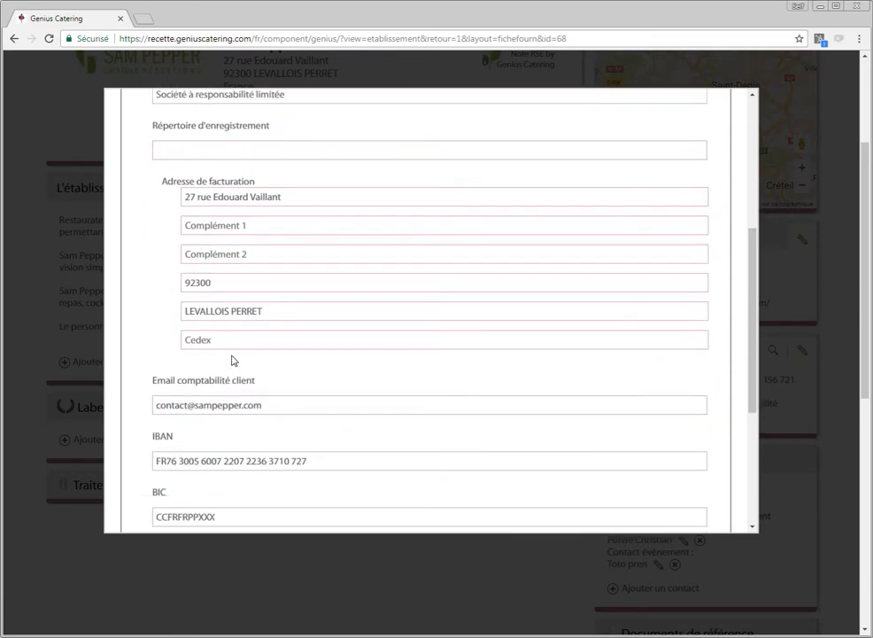
scroll(234, 360, down, 1)
scroll(226, 337, down, 2)
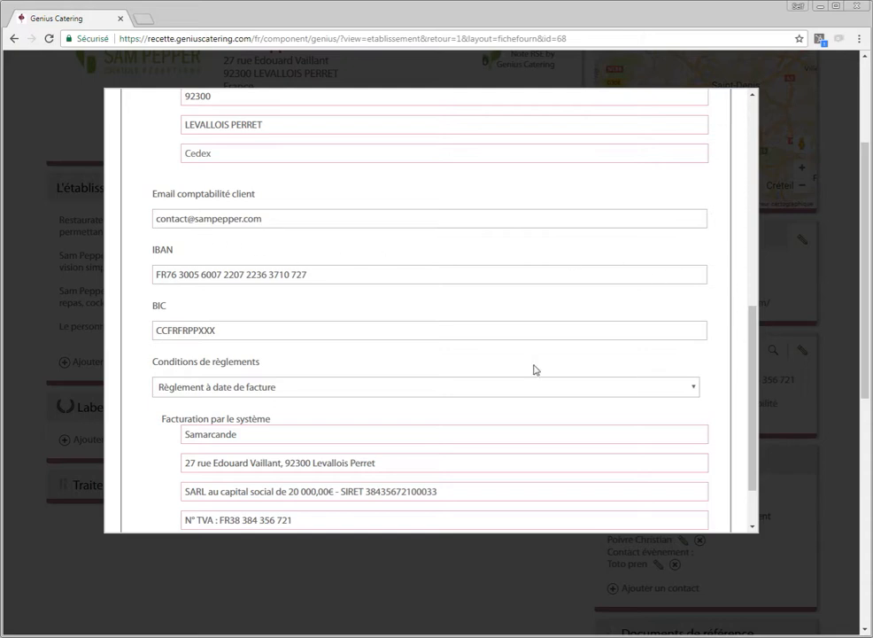
scroll(239, 318, down, 2)
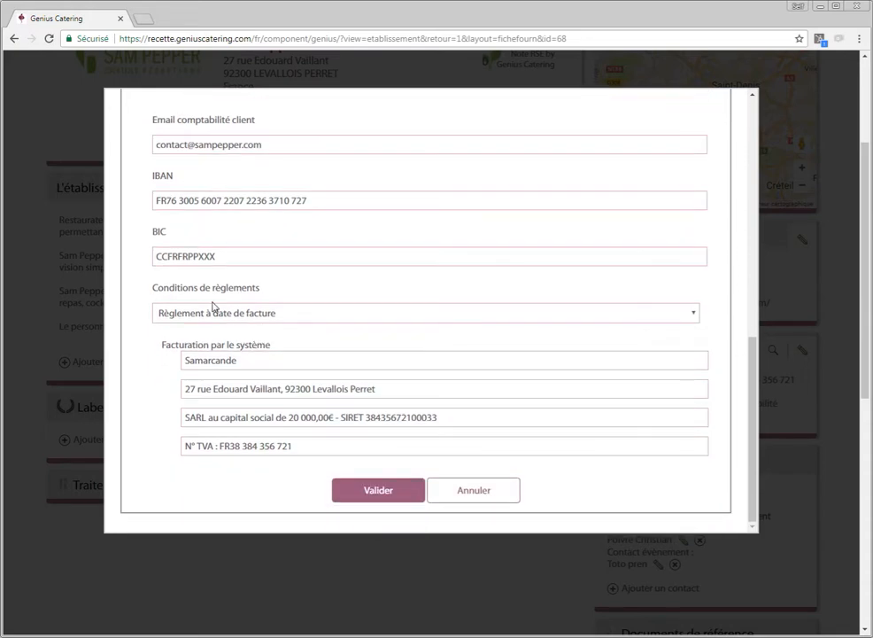
click(283, 314)
click(164, 345)
click(499, 493)
- Review the reference document form's document types, end-of-validity date and notification option, and cancel it
scroll(687, 413, down, 2)
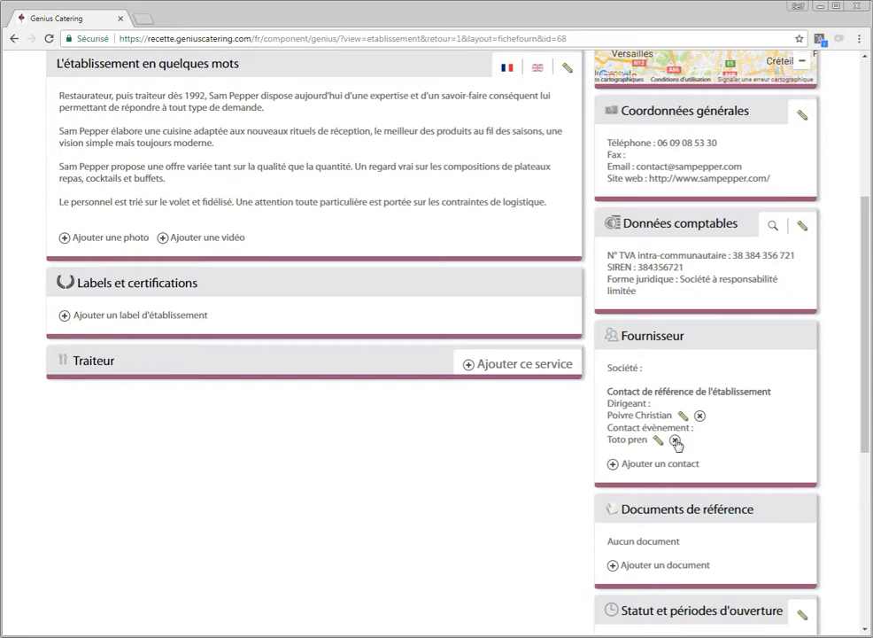
scroll(674, 443, down, 2)
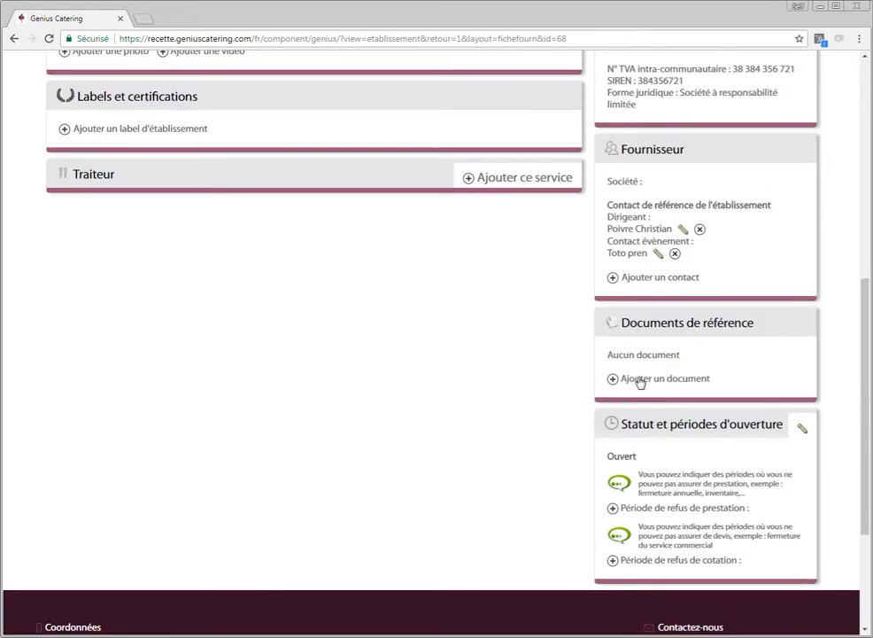
click(639, 383)
click(362, 134)
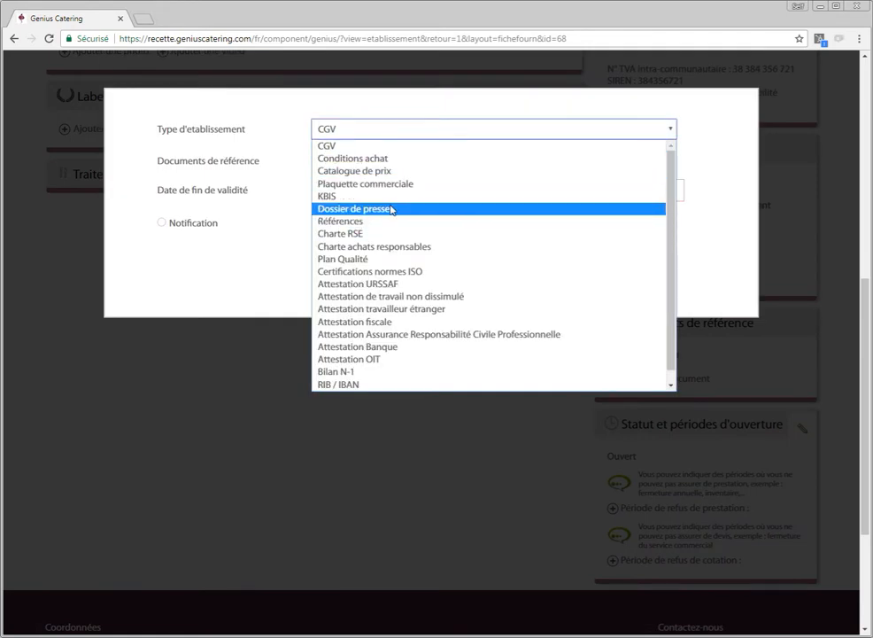
click(245, 257)
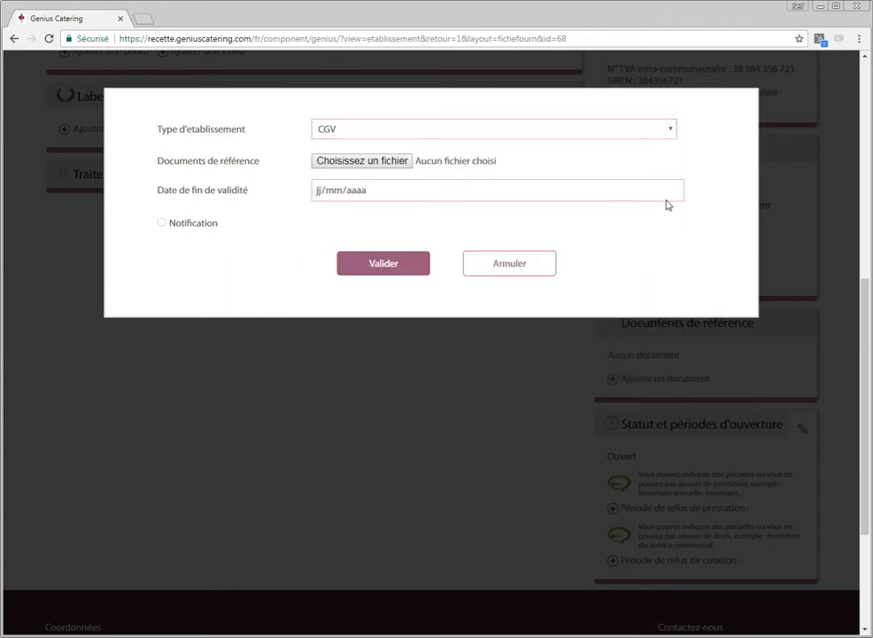
click(213, 226)
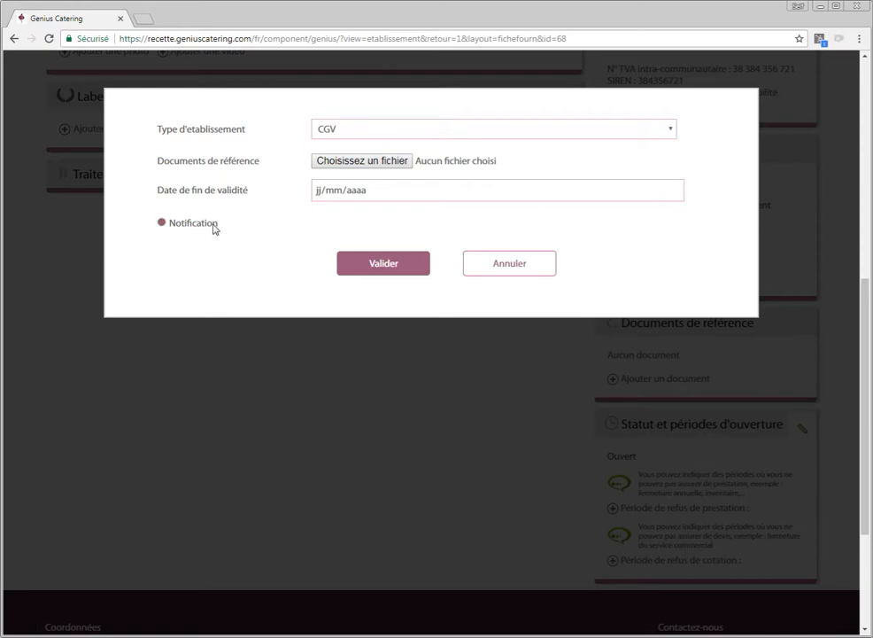
click(525, 266)
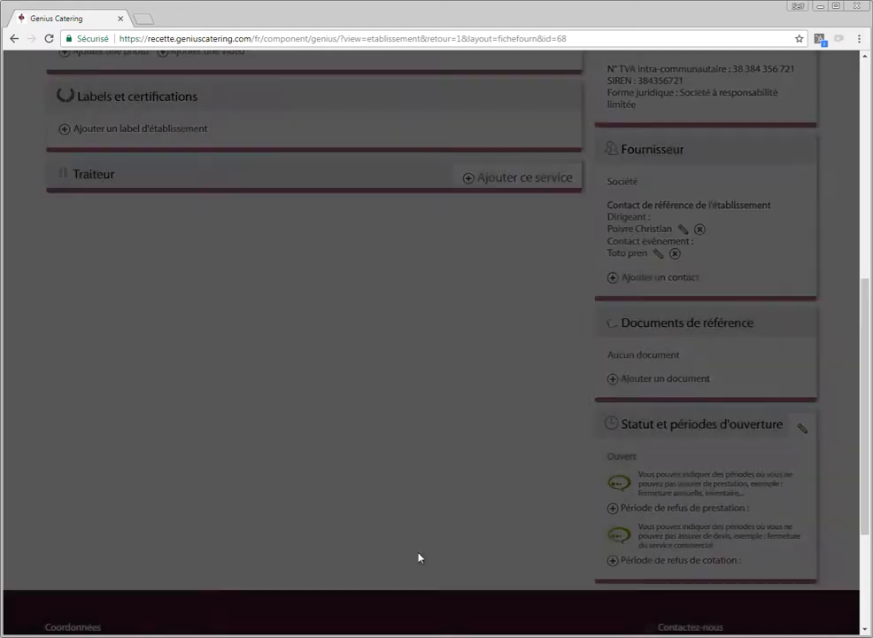
- Review the status choice in the establishment's opening status form and cancel it without changing anything
scroll(561, 313, down, 2)
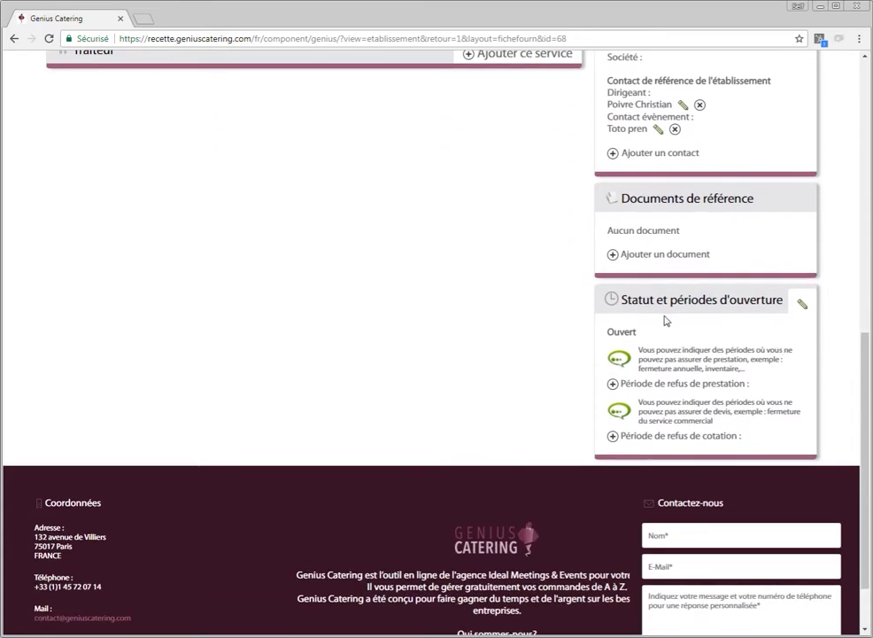
scroll(652, 232, up, 4)
scroll(693, 251, down, 5)
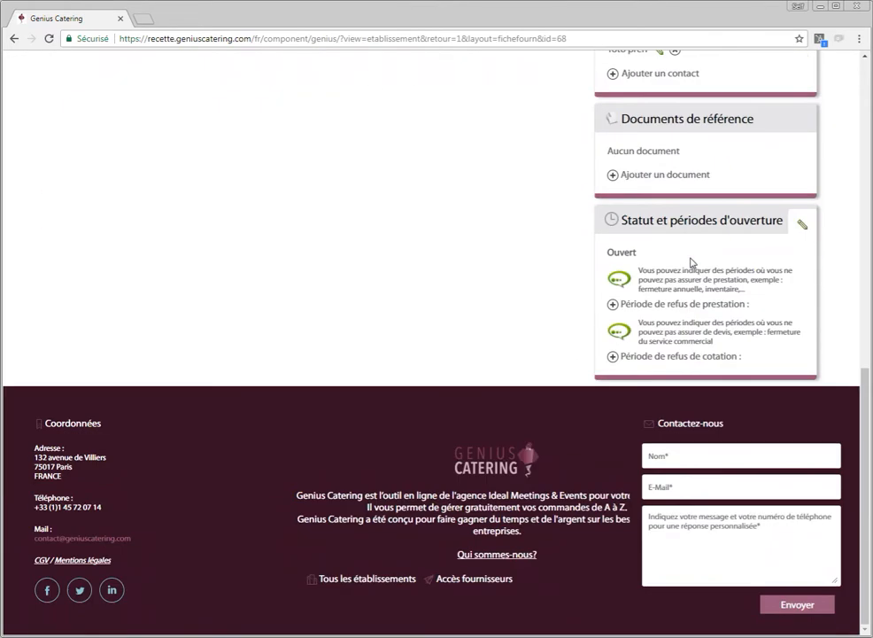
click(801, 226)
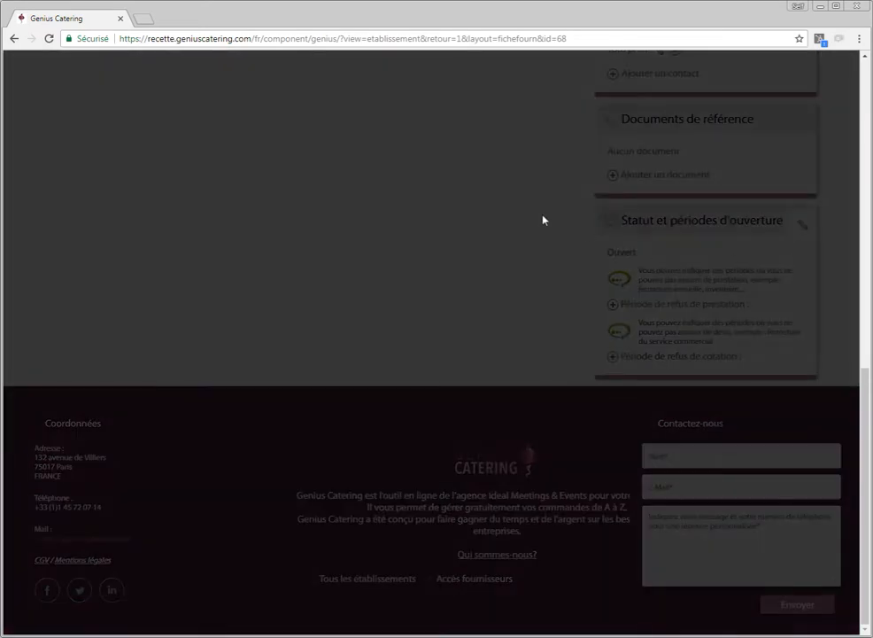
click(380, 159)
click(372, 165)
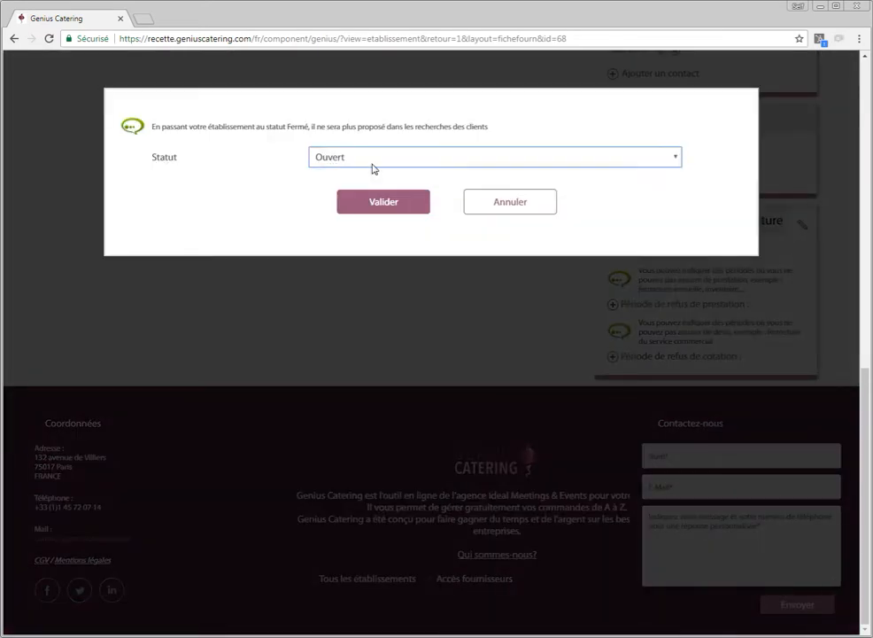
click(496, 204)
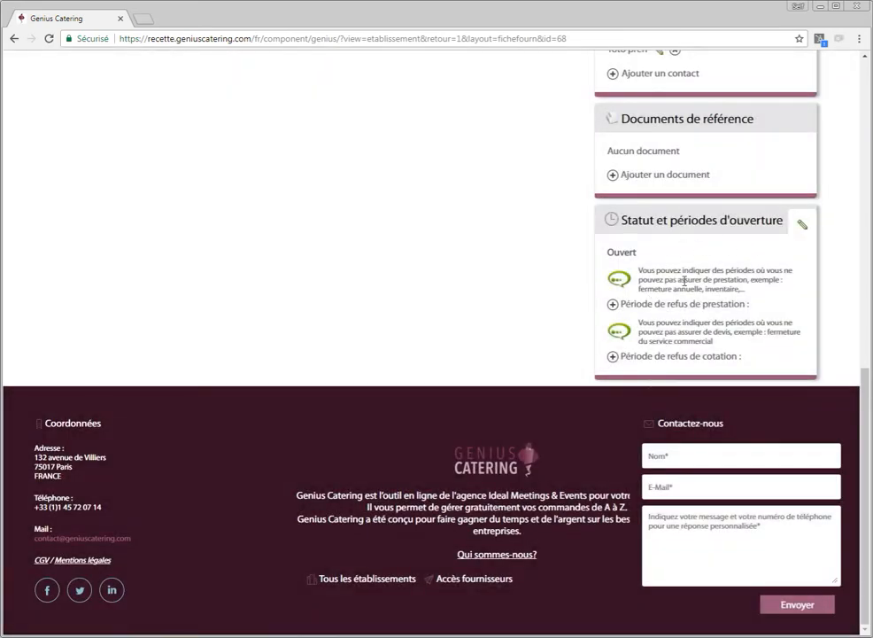
- Start a new service refusal period for the establishment with 01/08/2018 as its start date
click(613, 304)
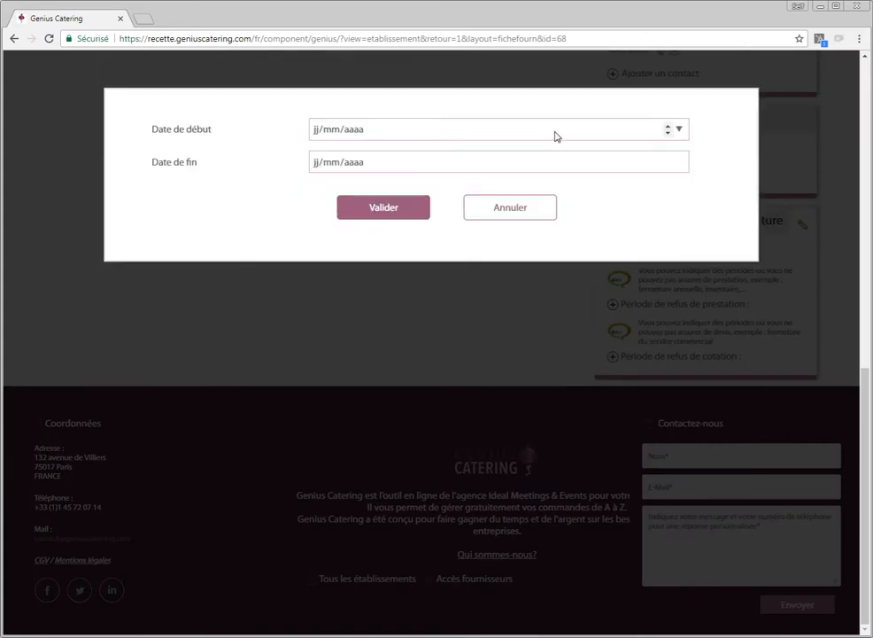
click(680, 130)
click(470, 155)
click(470, 154)
click(471, 155)
click(471, 155)
click(471, 155)
click(471, 155)
click(471, 155)
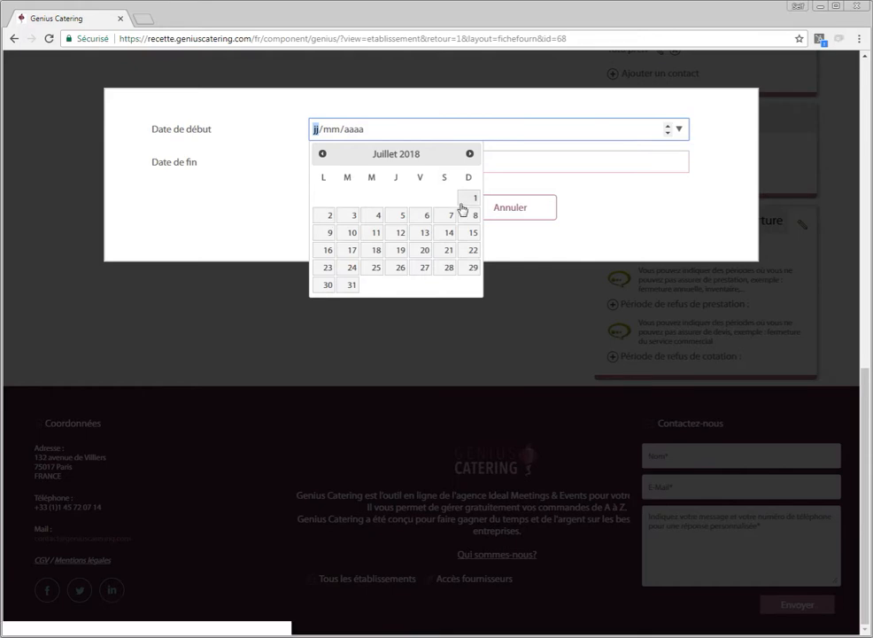
click(470, 154)
click(373, 197)
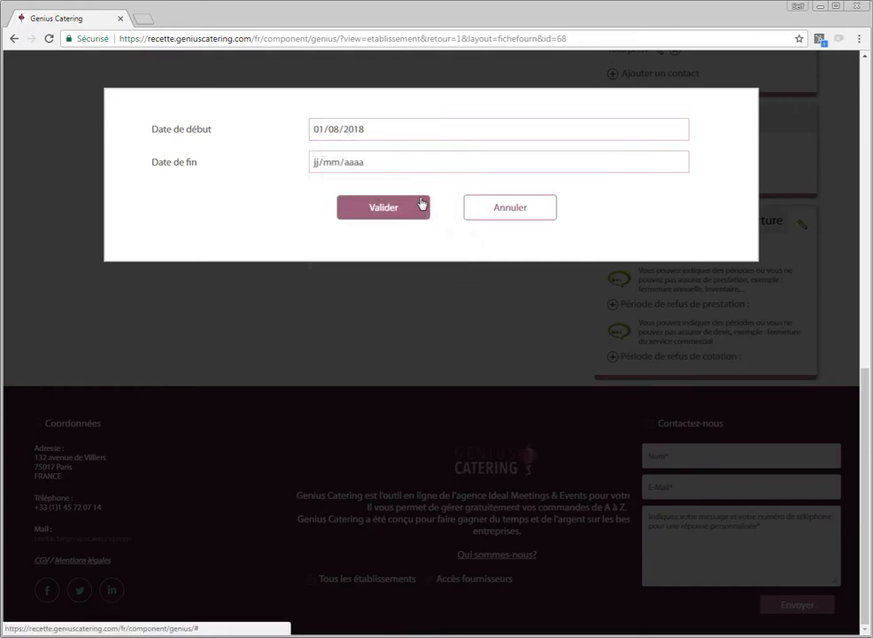
- Set the service refusal period's end date to 15/08/2018 and save the period
click(680, 162)
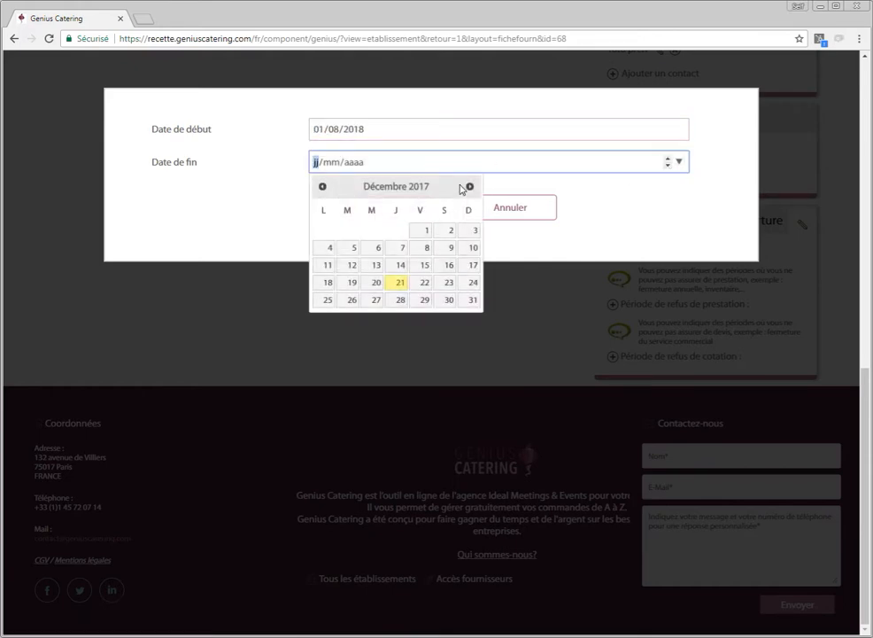
click(470, 187)
click(470, 187)
click(470, 187)
click(471, 187)
click(470, 187)
click(470, 187)
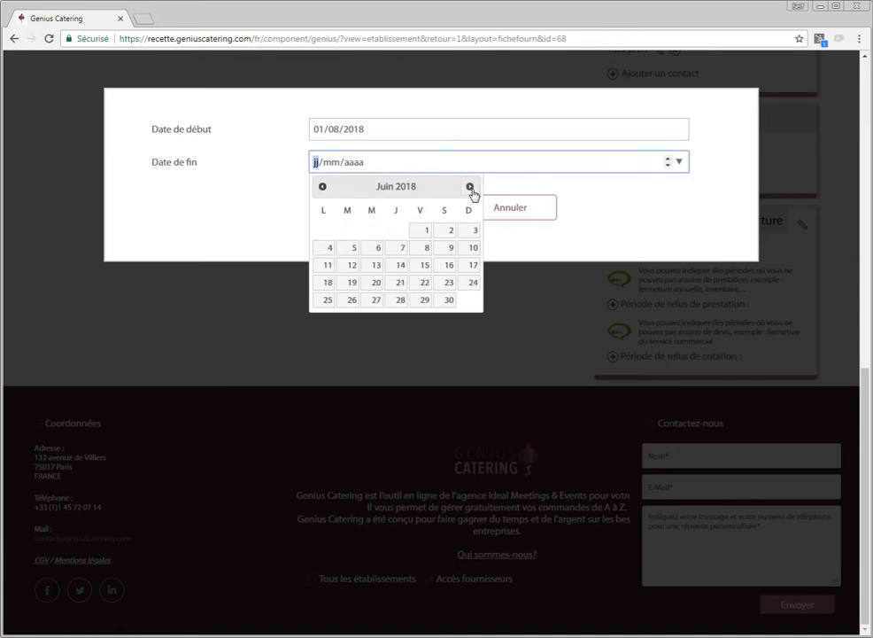
click(471, 187)
click(470, 187)
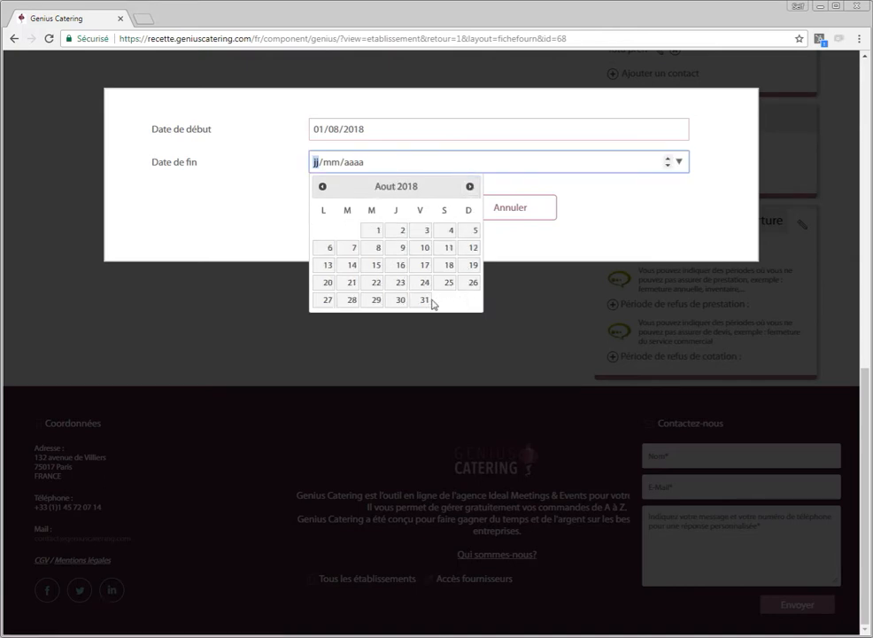
click(377, 267)
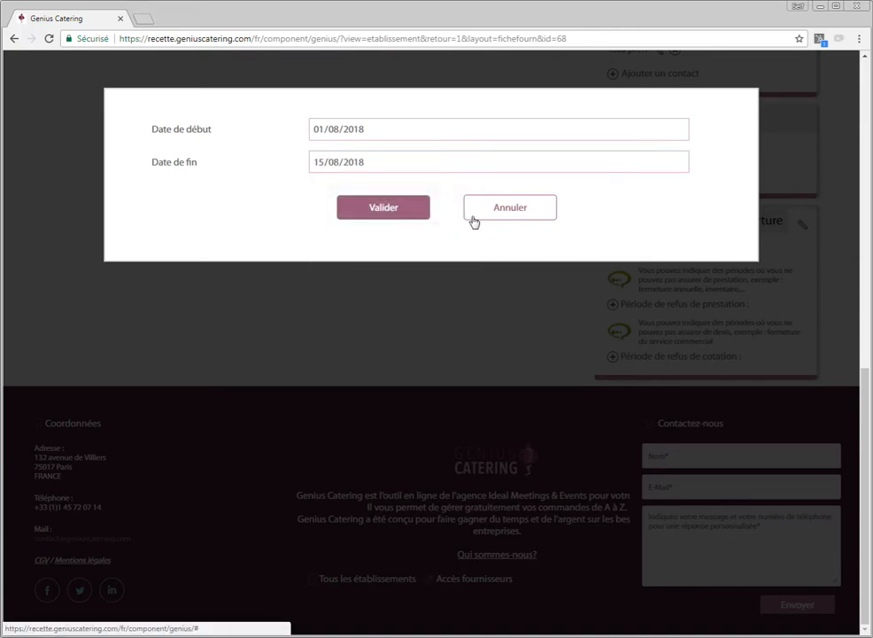
click(396, 209)
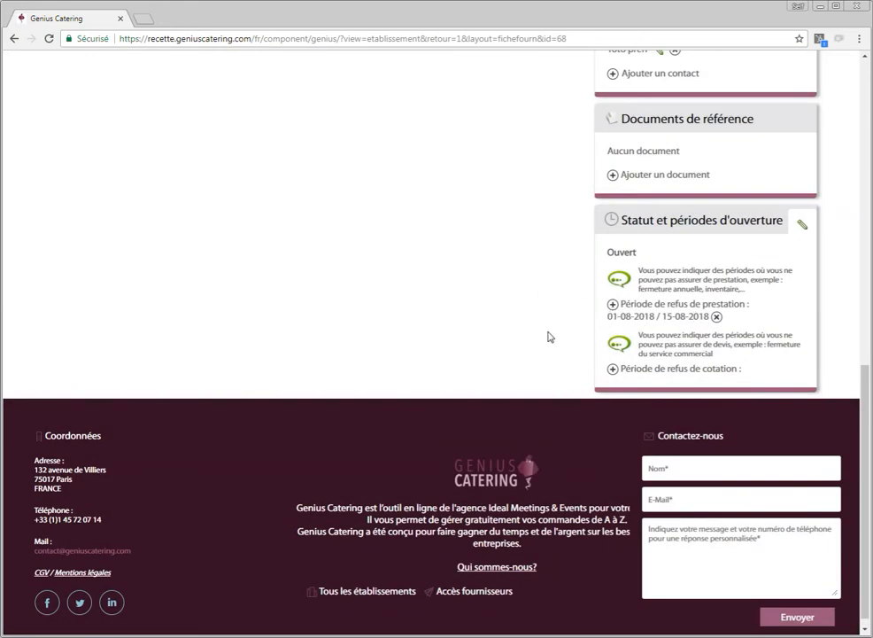
- Open the catalogue management page from the establishment's profile
scroll(634, 358, down, 1)
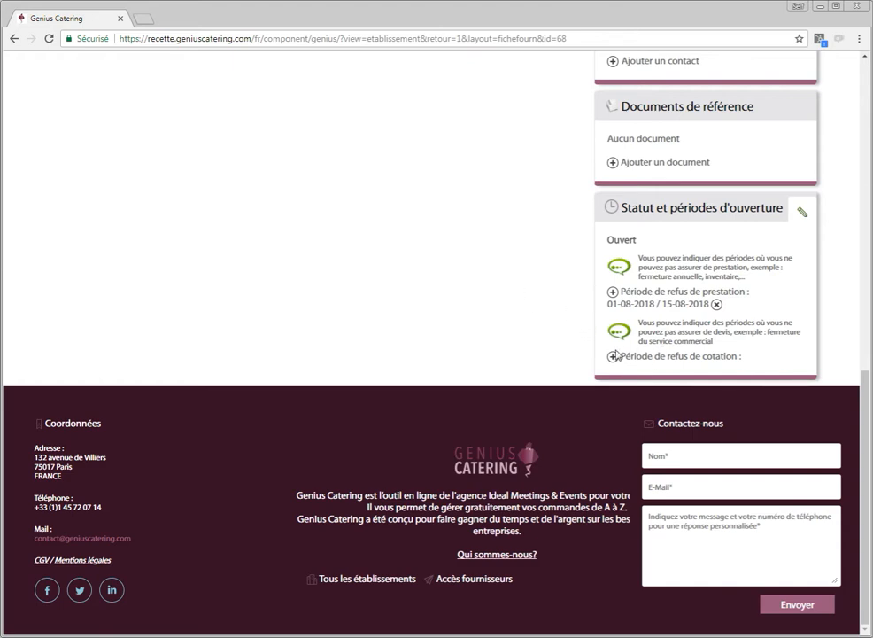
scroll(523, 333, up, 8)
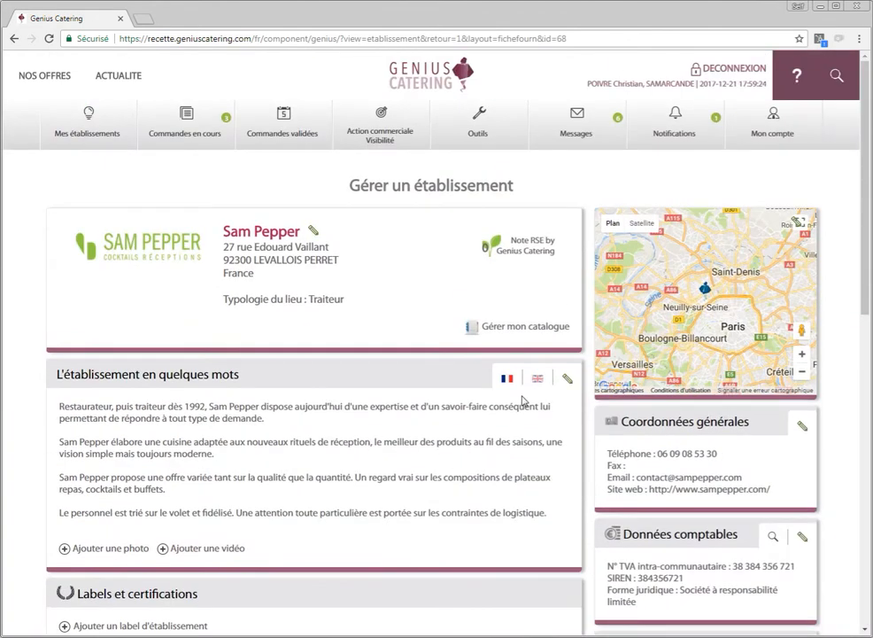
scroll(421, 379, down, 2)
scroll(458, 338, up, 2)
drag(352, 185, 516, 187)
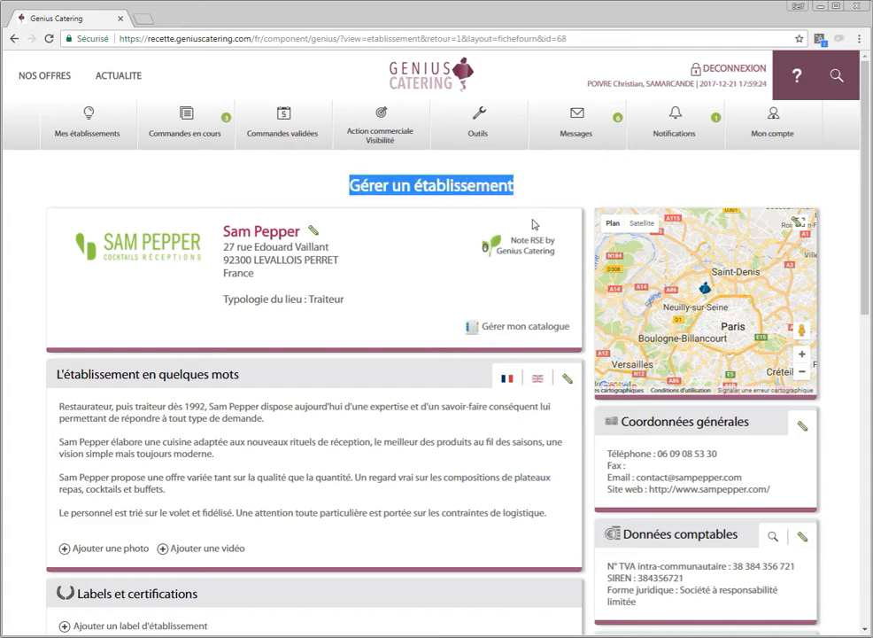
click(512, 328)
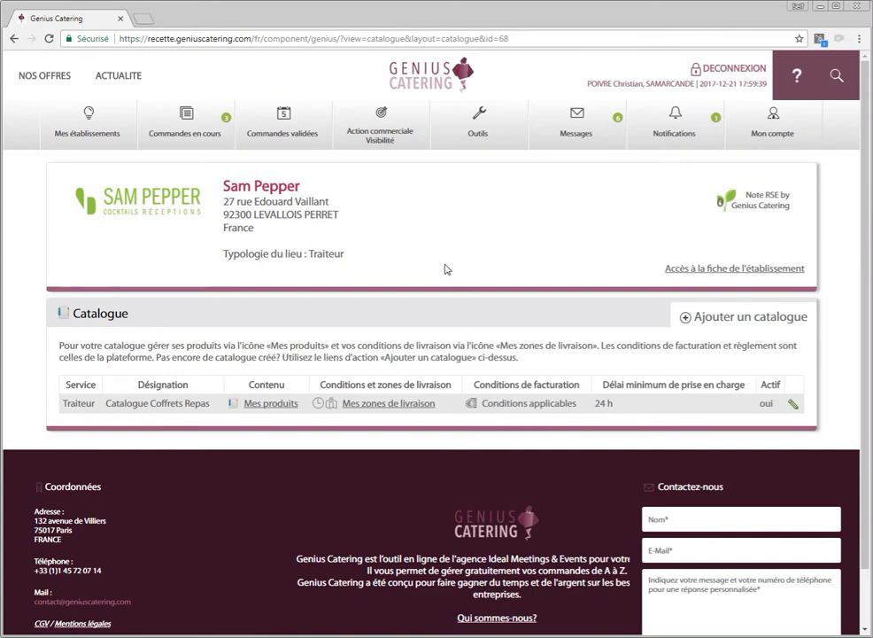
mouse_move(816, 118)
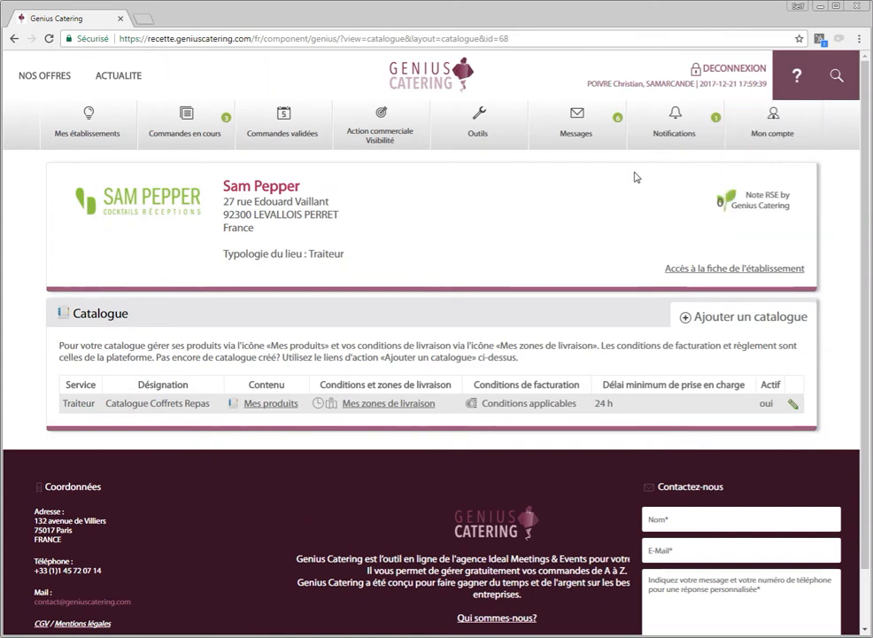